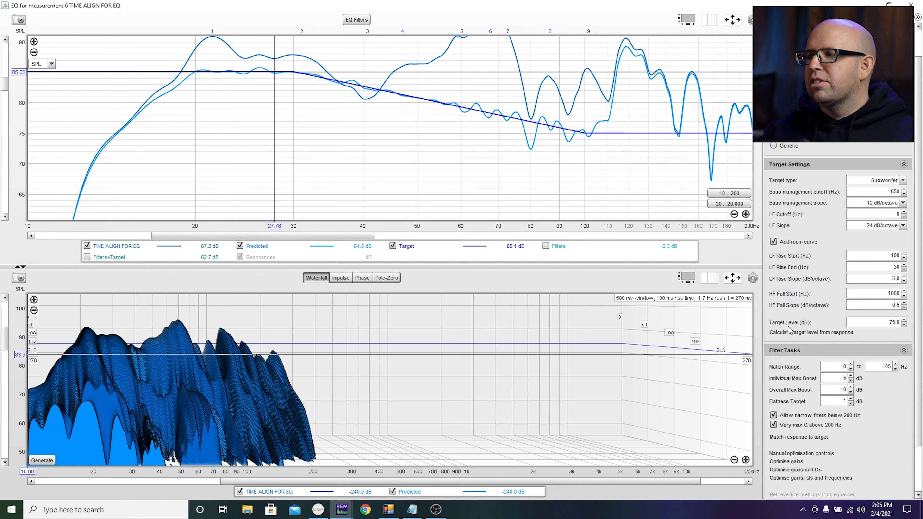
# Set the target level to 74 dB and match the response to the target.
pyautogui.press('BackSpace')
pyautogui.press('BackSpace')
pyautogui.press('BackSpace')
pyautogui.press('Return')
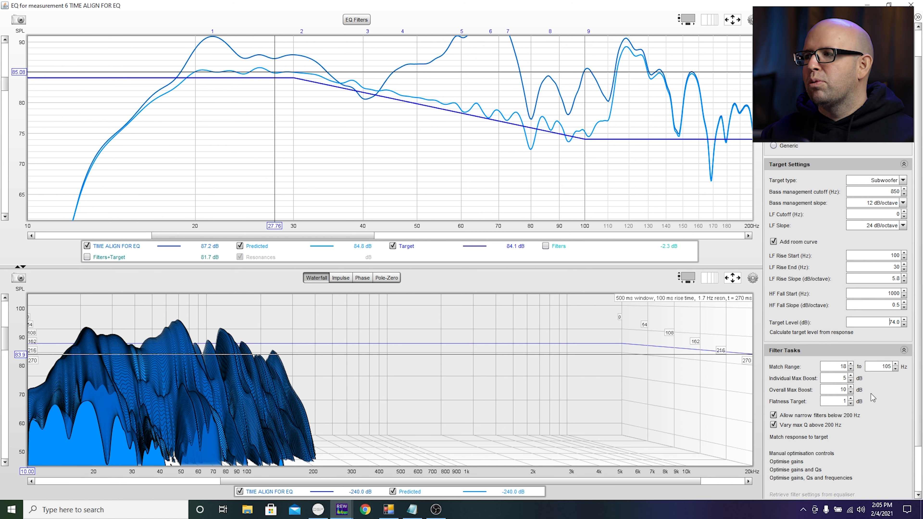
pyautogui.click(798, 437)
pyautogui.click(874, 475)
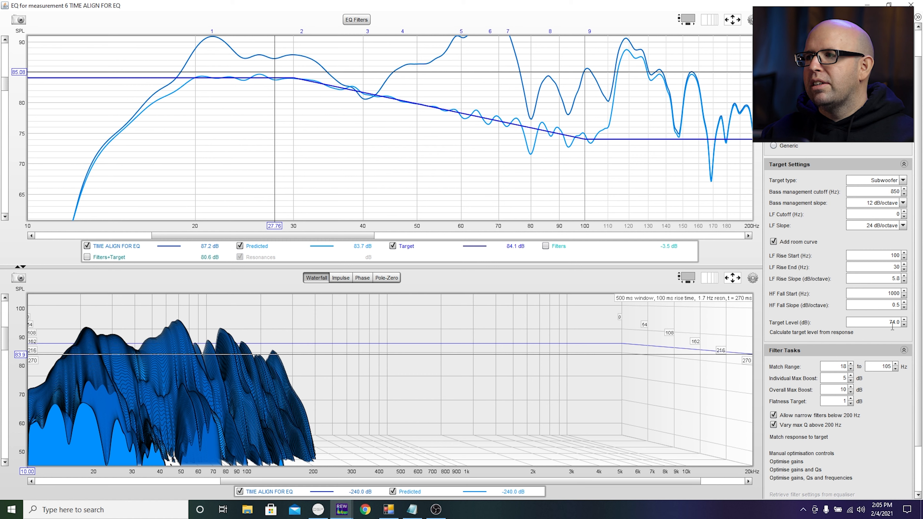
# Set the target level to 73 dB and match the response to the target again, continuing past the target level warning.
pyautogui.write('73')
pyautogui.press('Return')
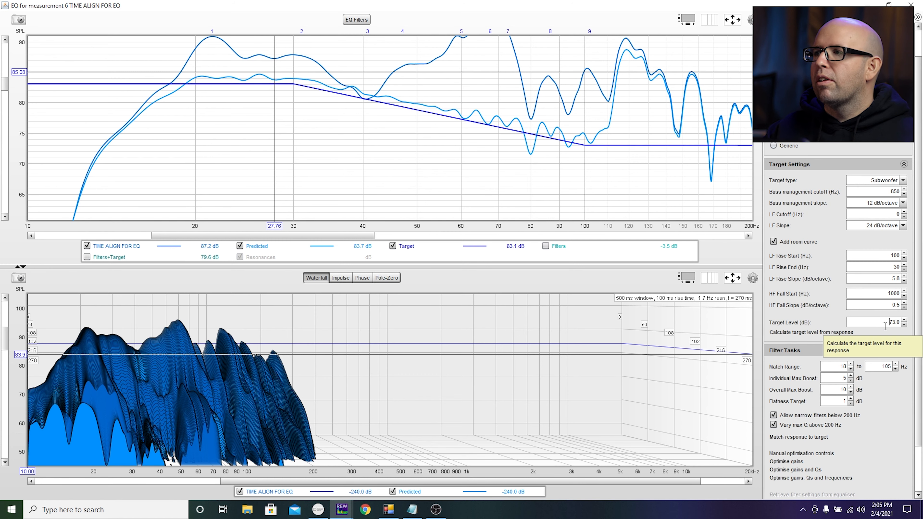
pyautogui.click(823, 437)
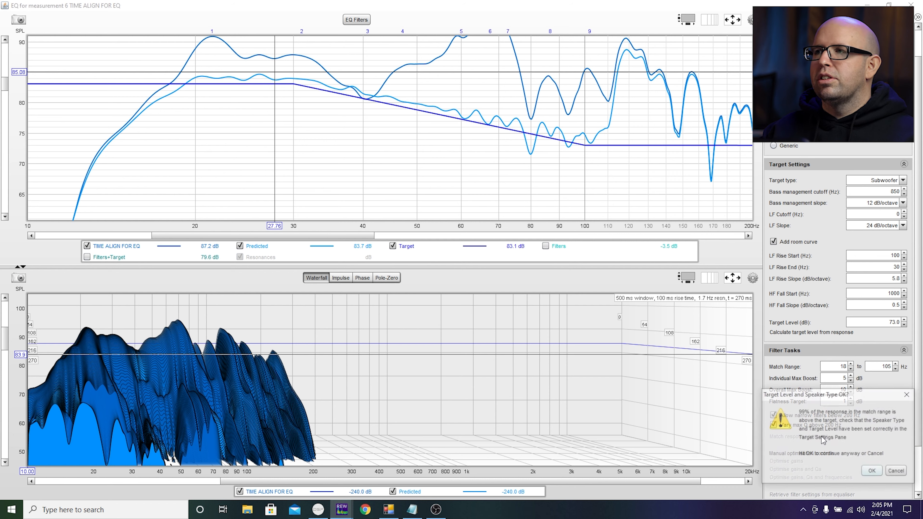
pyautogui.click(874, 471)
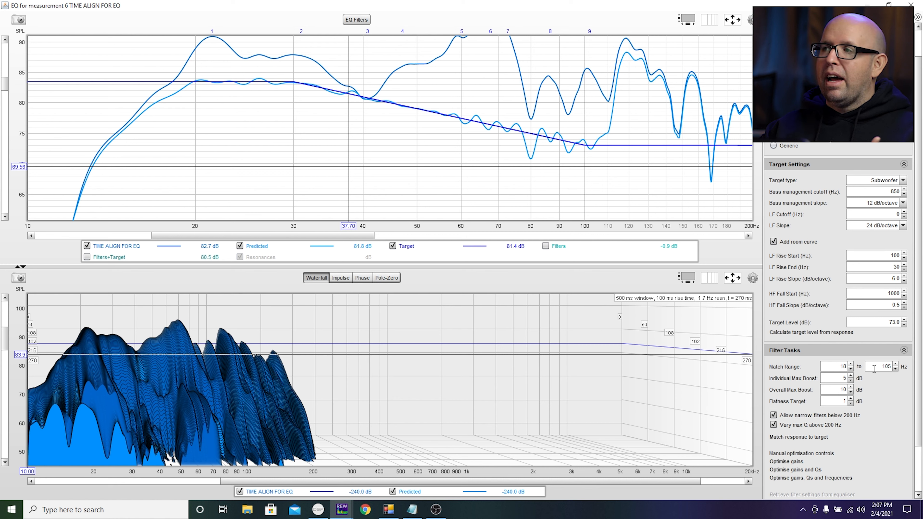
# Save the filter coefficients as 73DB HOUSE CURVE in the MINIDSP VIDEO CONFIGS folder.
pyautogui.doubleClick(899, 322)
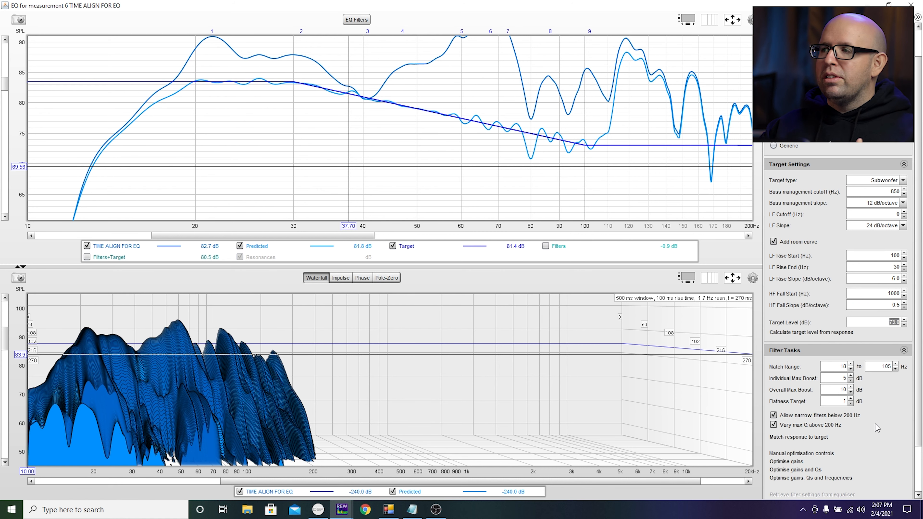
pyautogui.scroll(-1, 874, 423)
pyautogui.scroll(-4, 874, 422)
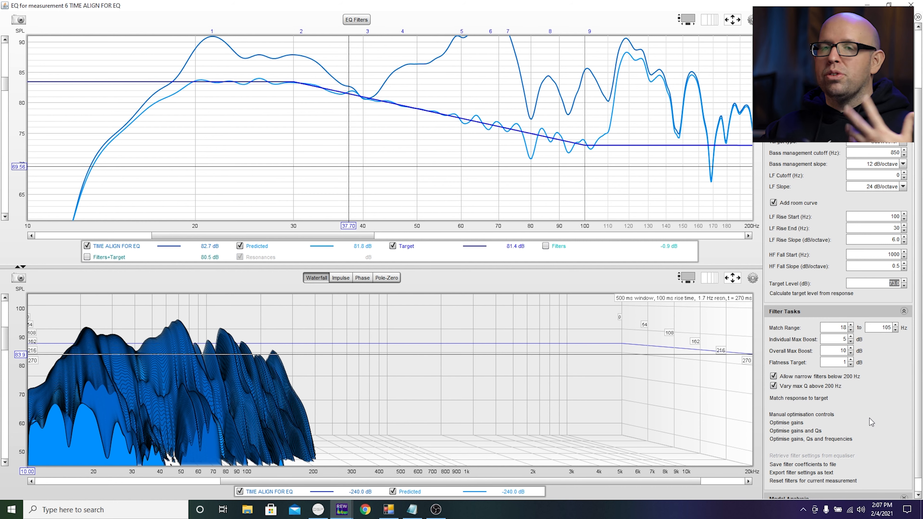
pyautogui.scroll(-1, 875, 422)
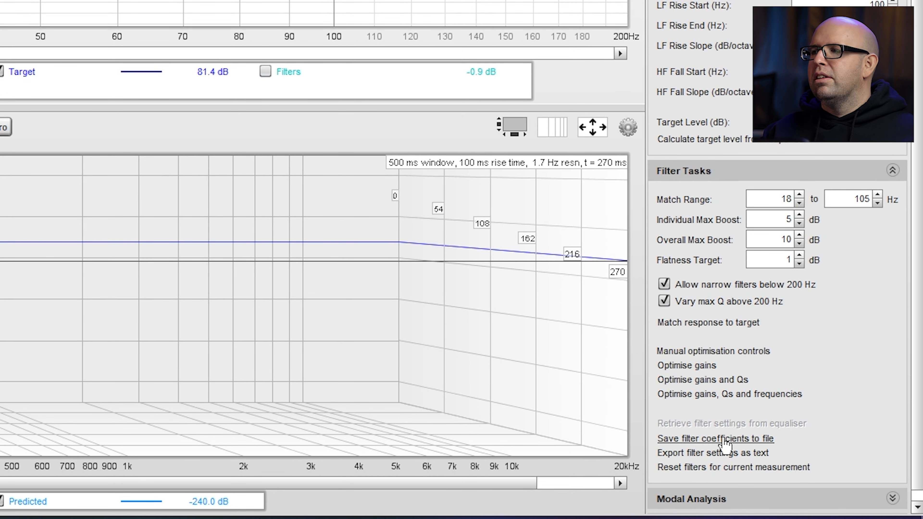
pyautogui.click(724, 442)
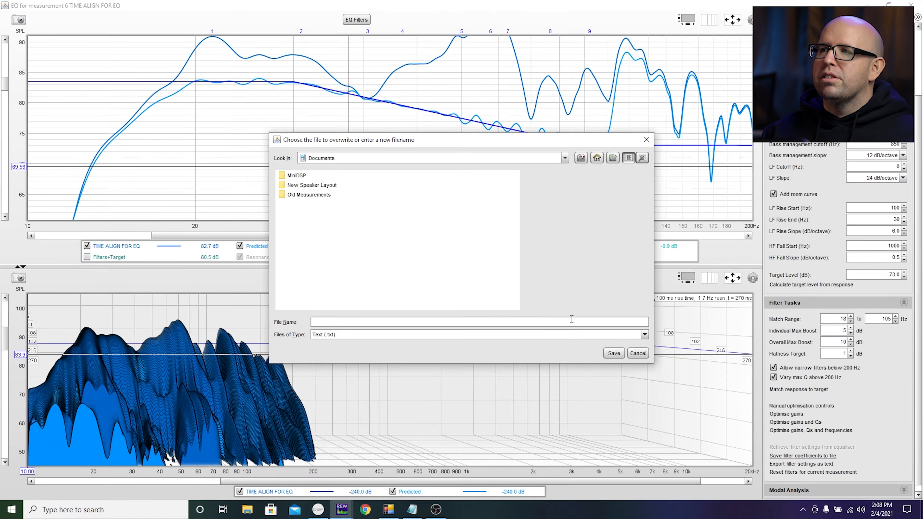
pyautogui.doubleClick(296, 175)
pyautogui.doubleClick(309, 176)
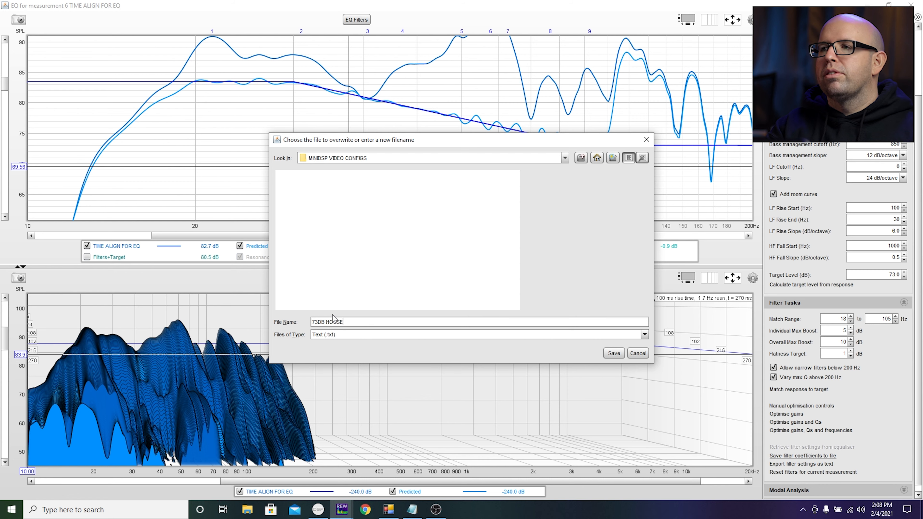
pyautogui.press('Return')
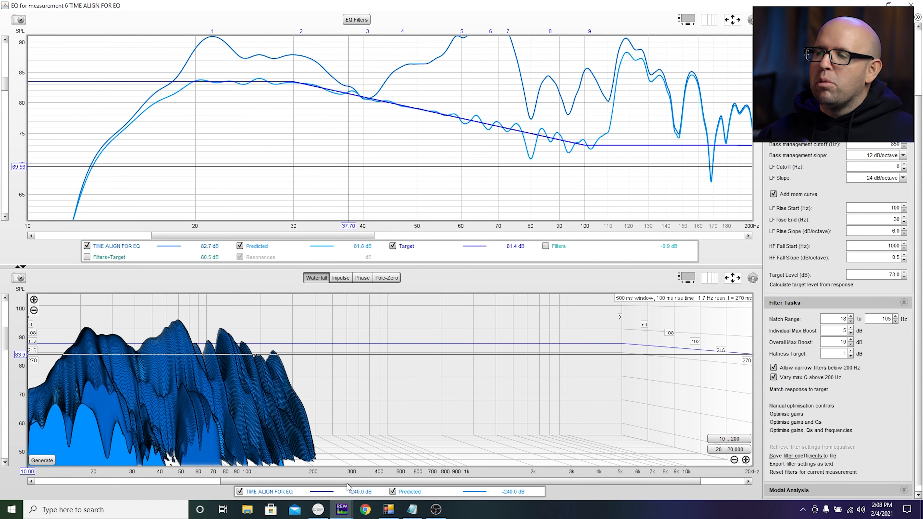
# Switch to MiniDSP-2x4-HD and show the SUB L output's parametric EQ in advanced mode.
pyautogui.click(867, 5)
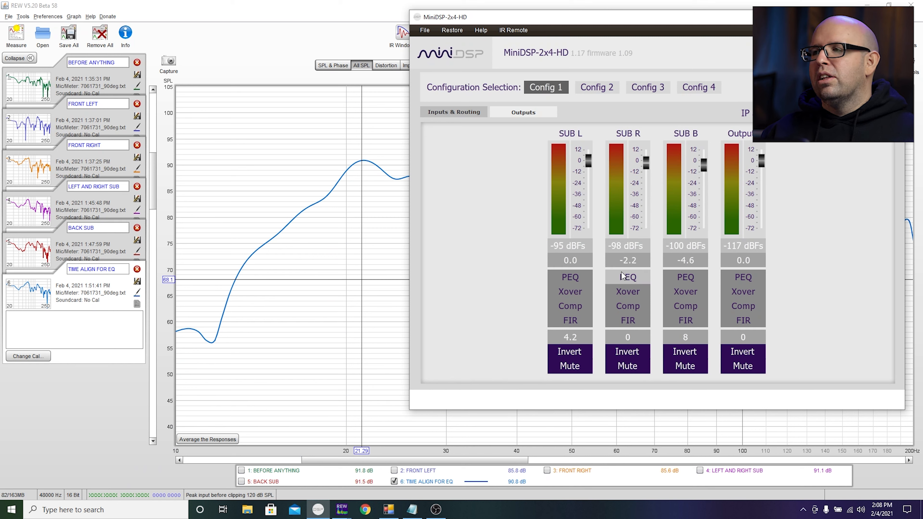
pyautogui.click(579, 280)
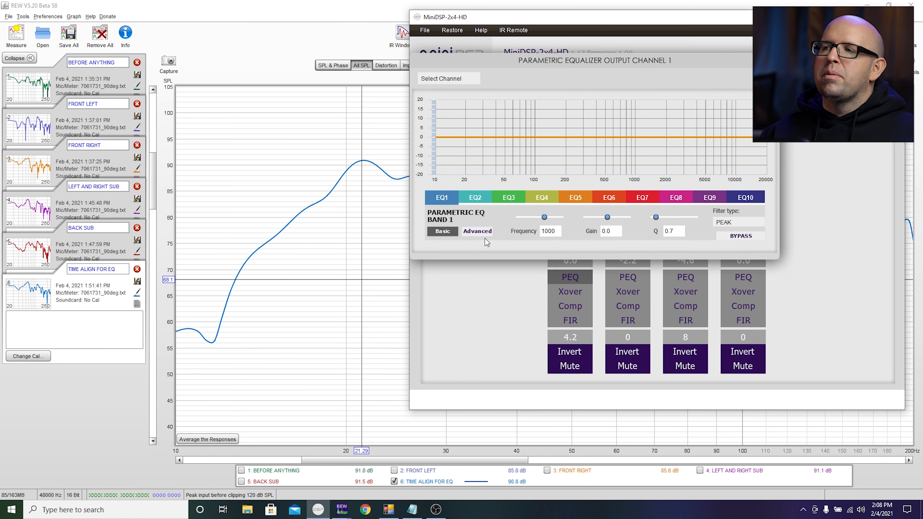
pyautogui.click(480, 231)
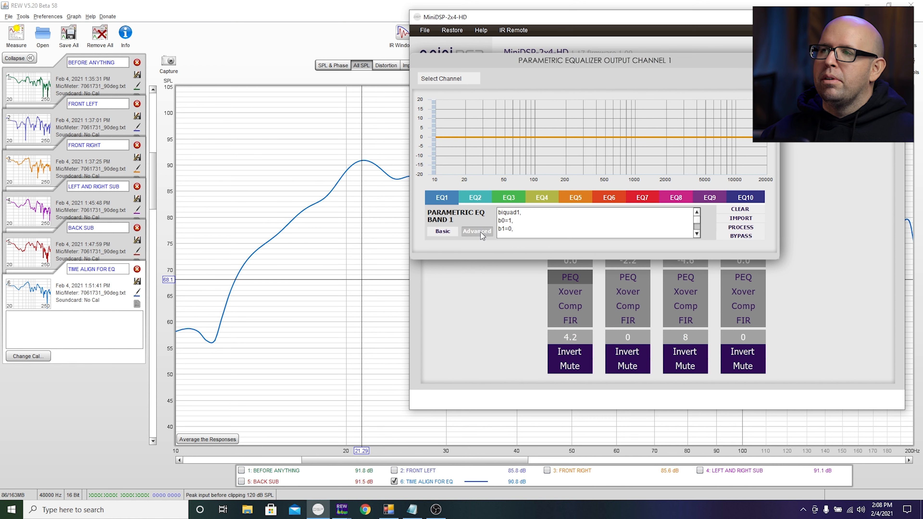
pyautogui.click(436, 234)
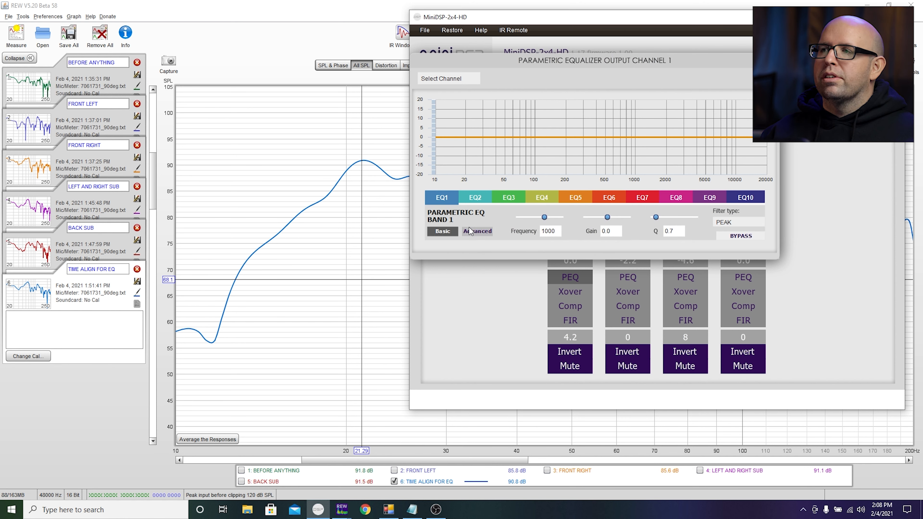
pyautogui.click(482, 234)
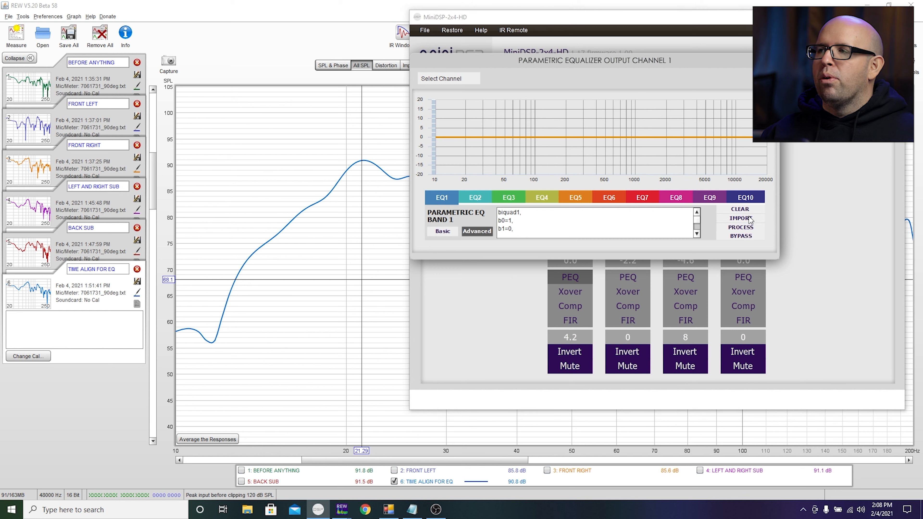
# Import 73DB HOUSE CURVE.txt from the desktop folder MINIDSP VIDEO CONFIGS into SUB L's parametric EQ.
pyautogui.click(750, 219)
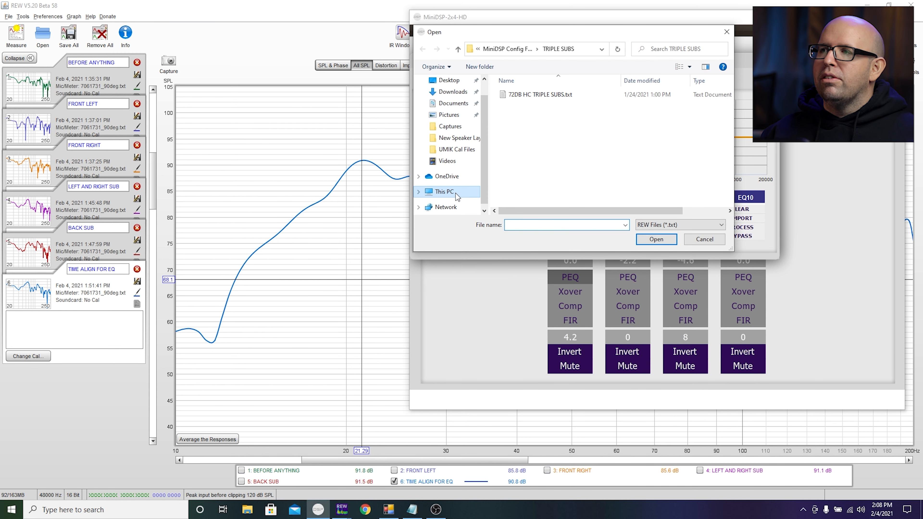
pyautogui.scroll(1, 459, 141)
pyautogui.click(450, 100)
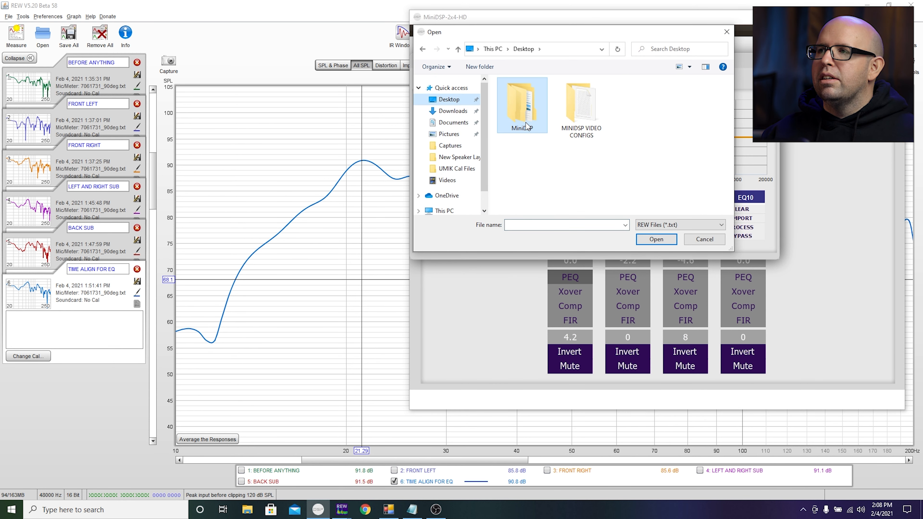
pyautogui.doubleClick(580, 107)
pyautogui.click(540, 95)
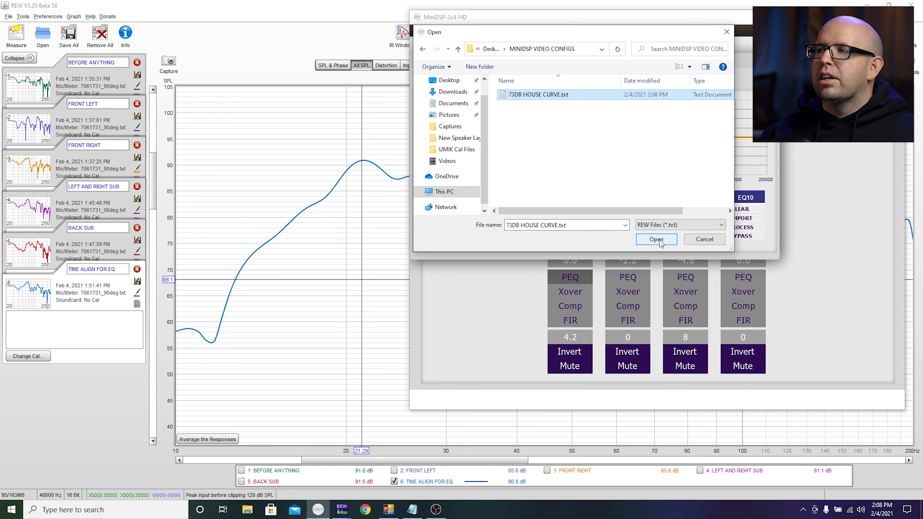
pyautogui.click(659, 240)
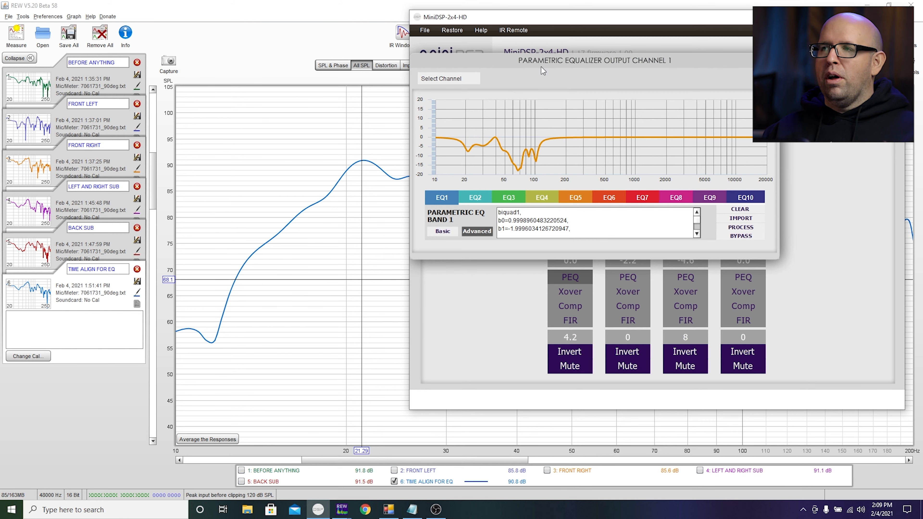
# Link SUB L's parametric EQ to SUB R, copying its filter settings, and check the curve in SUB R's equalizer.
pyautogui.click(461, 79)
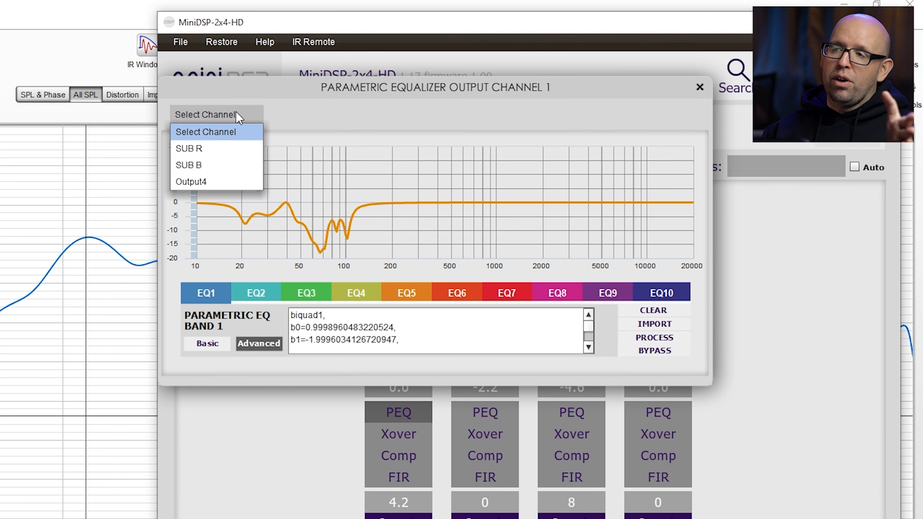
pyautogui.click(211, 151)
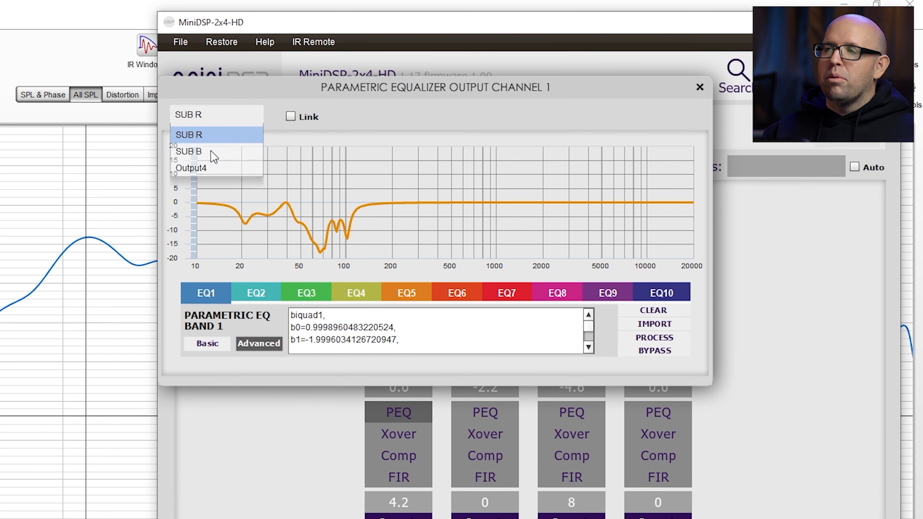
pyautogui.click(293, 121)
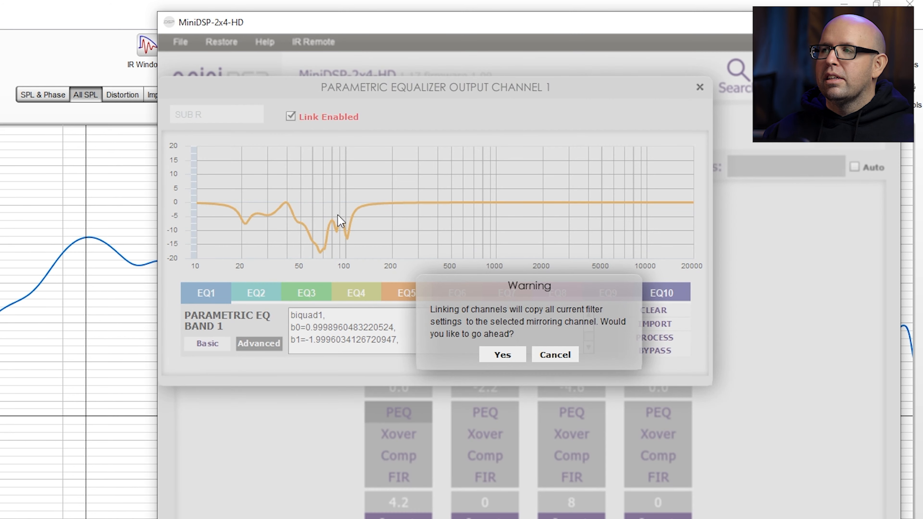
pyautogui.click(500, 355)
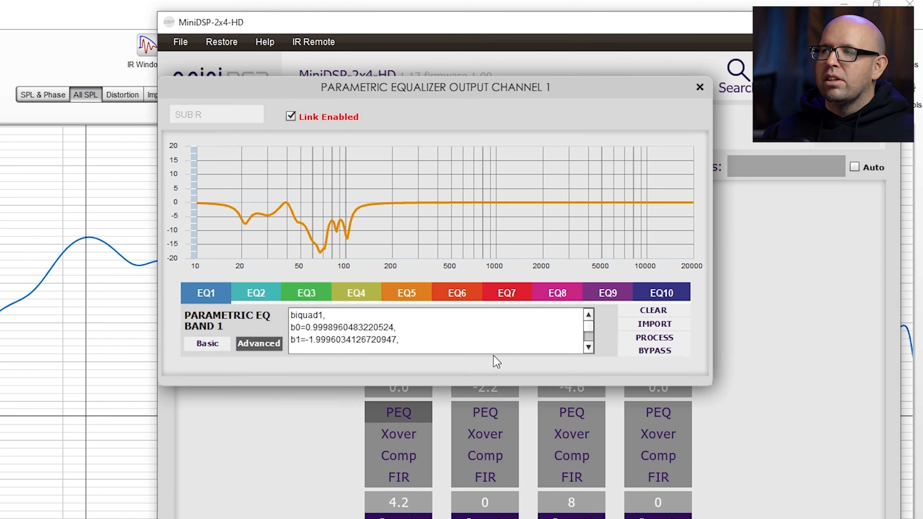
pyautogui.click(700, 87)
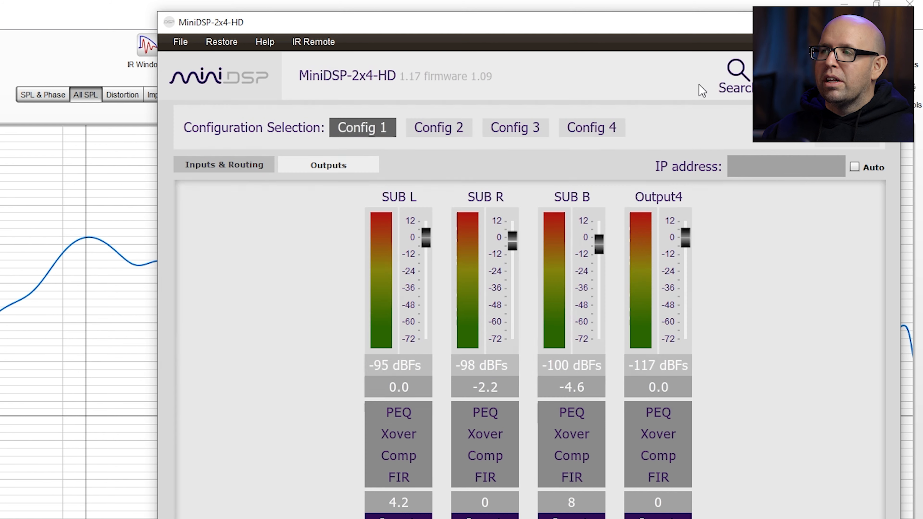
pyautogui.click(495, 417)
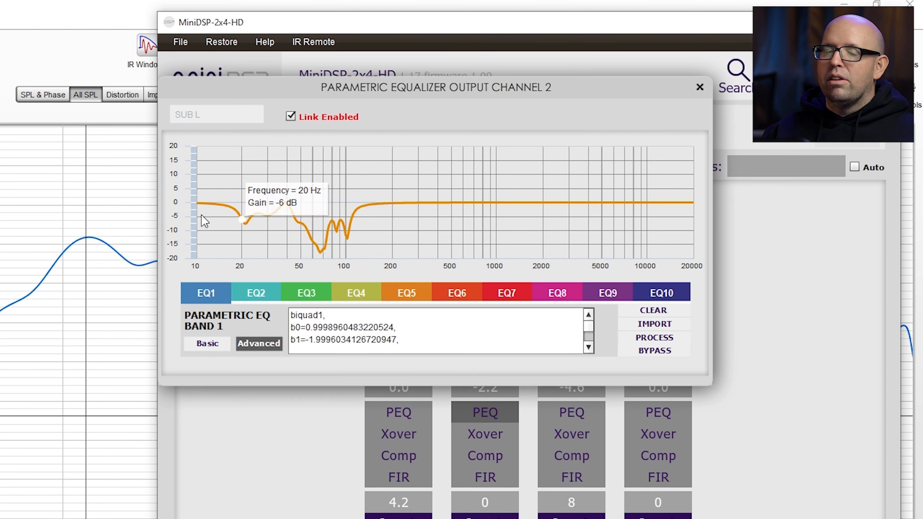
pyautogui.click(699, 88)
# Import 73DB HOUSE CURVE.txt into the SUB B output's parametric EQ using advanced mode.
pyautogui.click(571, 418)
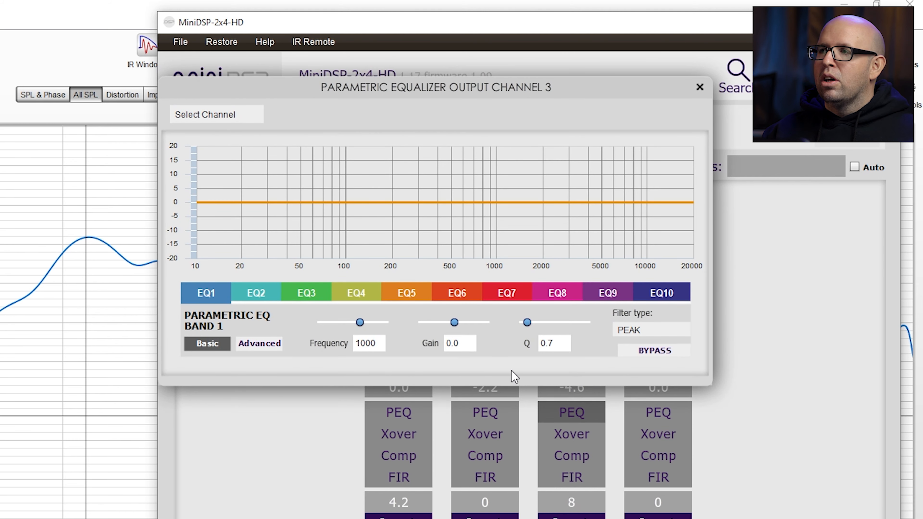
pyautogui.click(259, 345)
pyautogui.click(651, 329)
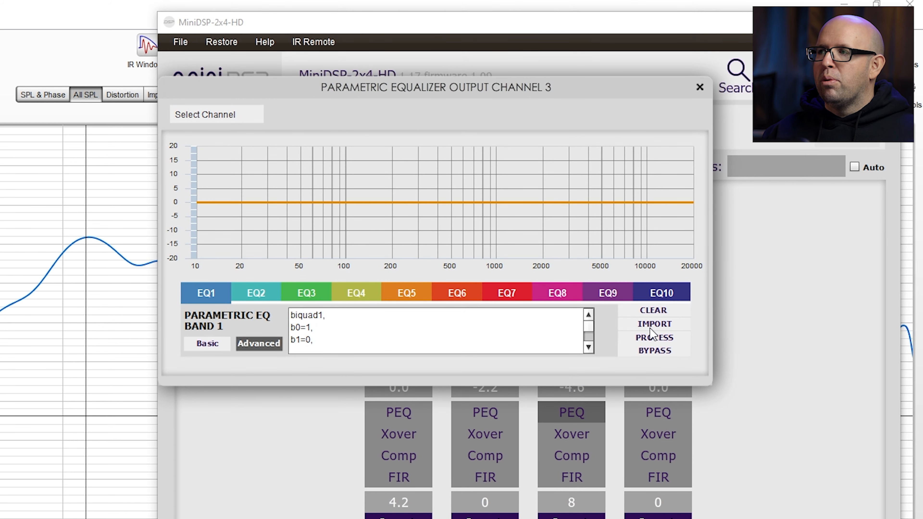
pyautogui.click(357, 138)
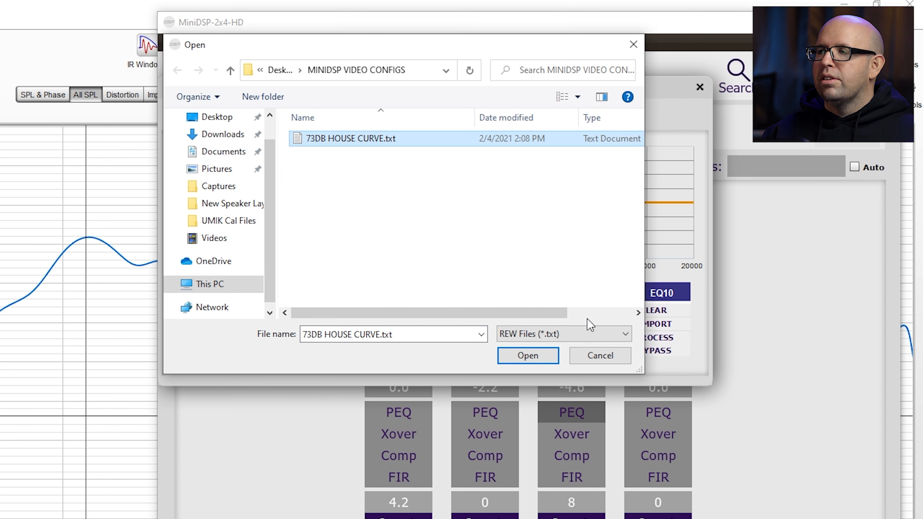
pyautogui.click(522, 353)
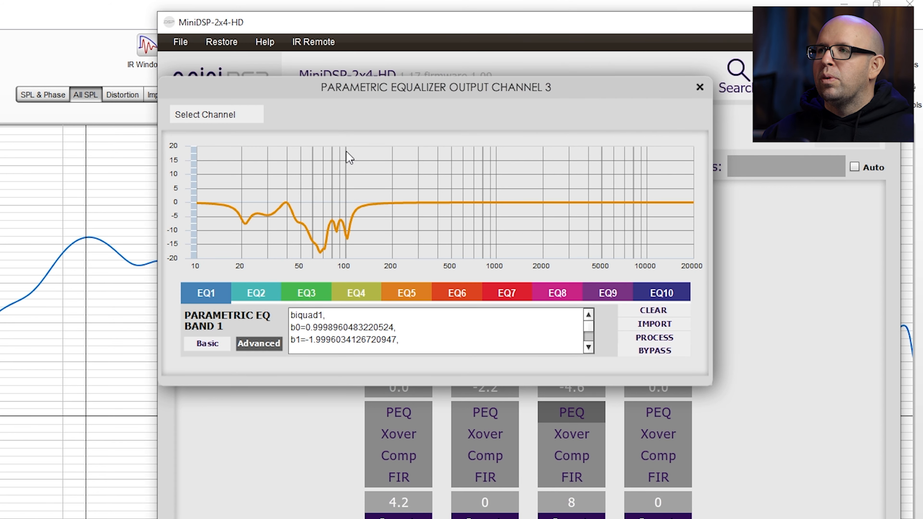
# Link SUB B's parametric EQ to Output4, copying its filter settings, and close the equalizer.
pyautogui.click(250, 105)
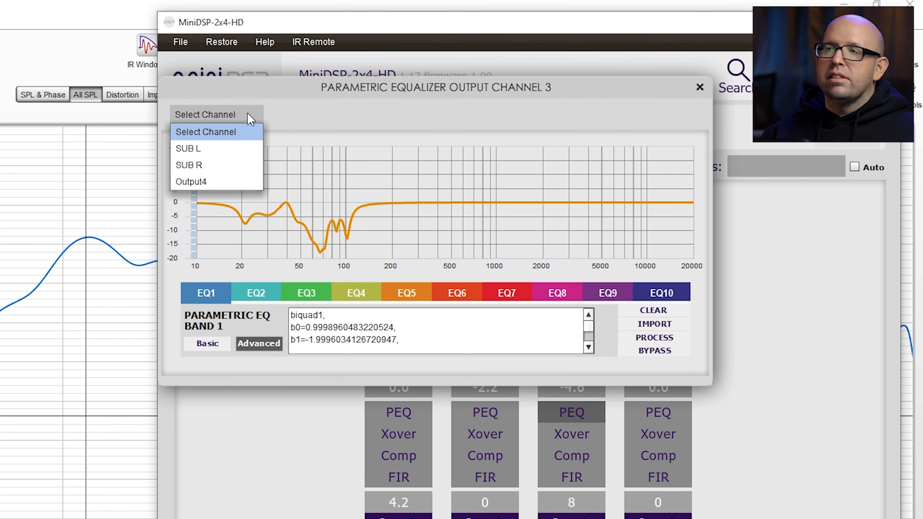
pyautogui.click(200, 179)
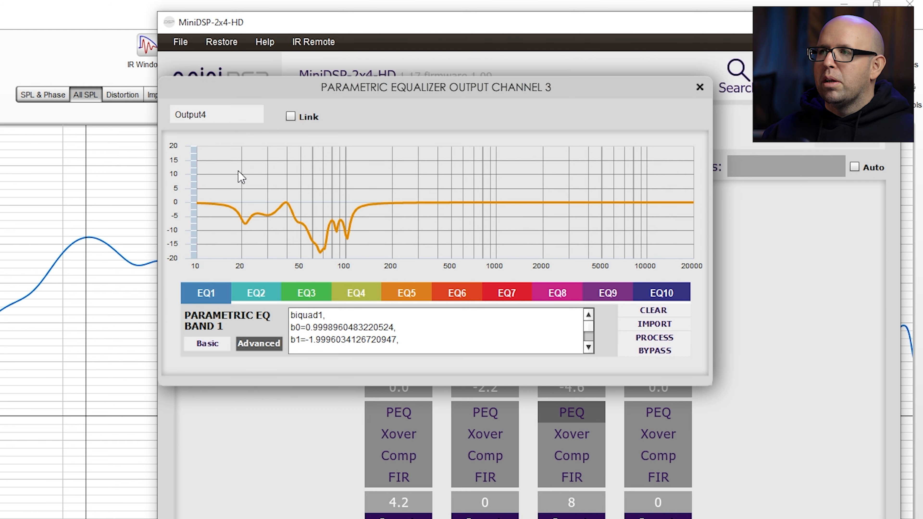
pyautogui.click(291, 117)
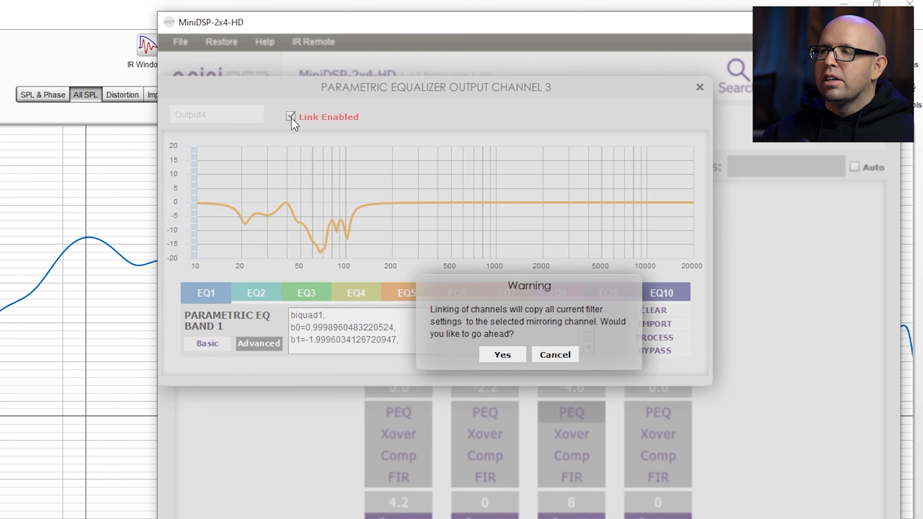
pyautogui.click(510, 361)
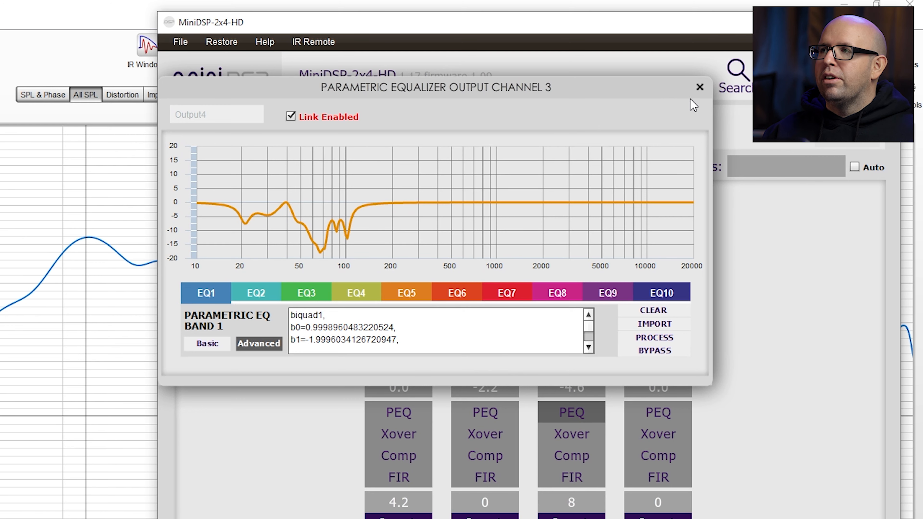
pyautogui.click(699, 87)
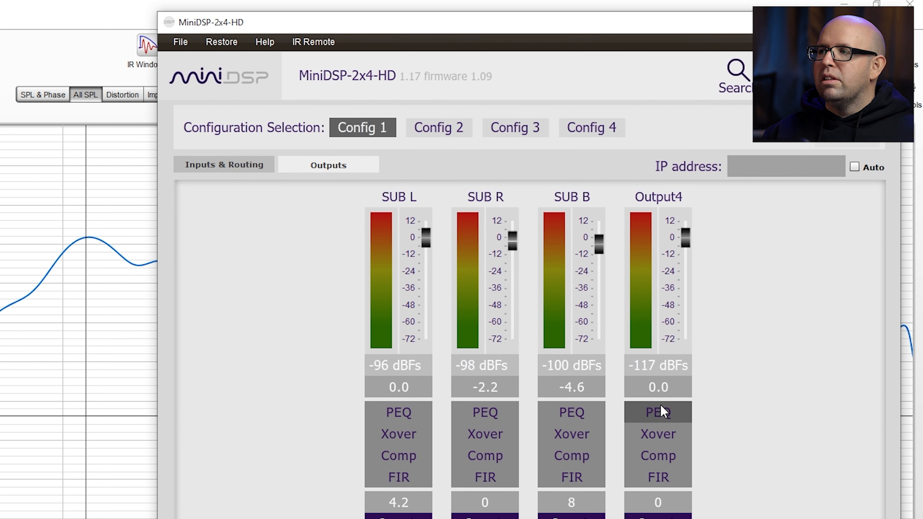
# Check the linked filter curve in Output4's parametric equalizer, and close the equalizer.
pyautogui.click(663, 412)
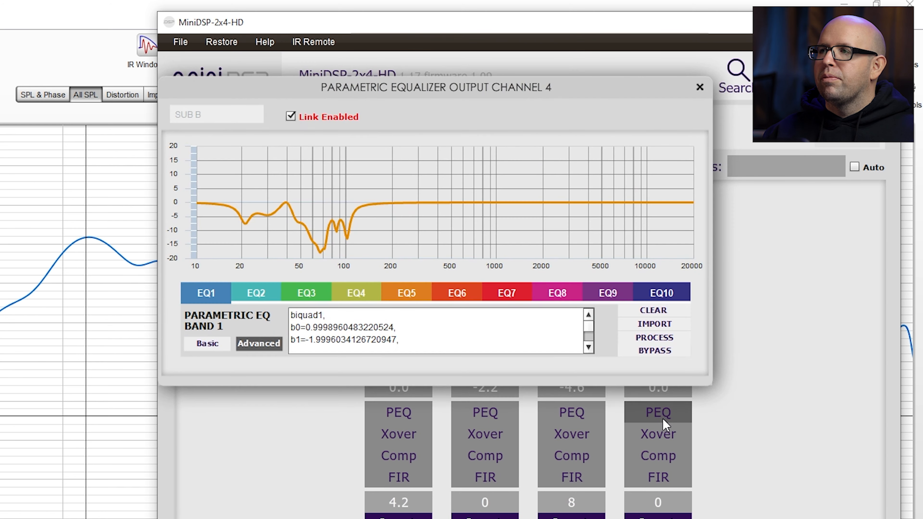
pyautogui.click(700, 87)
# Switch to REW and run a new SPL sweep measurement named EQ 73DB from 10 to 250 Hz.
pyautogui.click(30, 480)
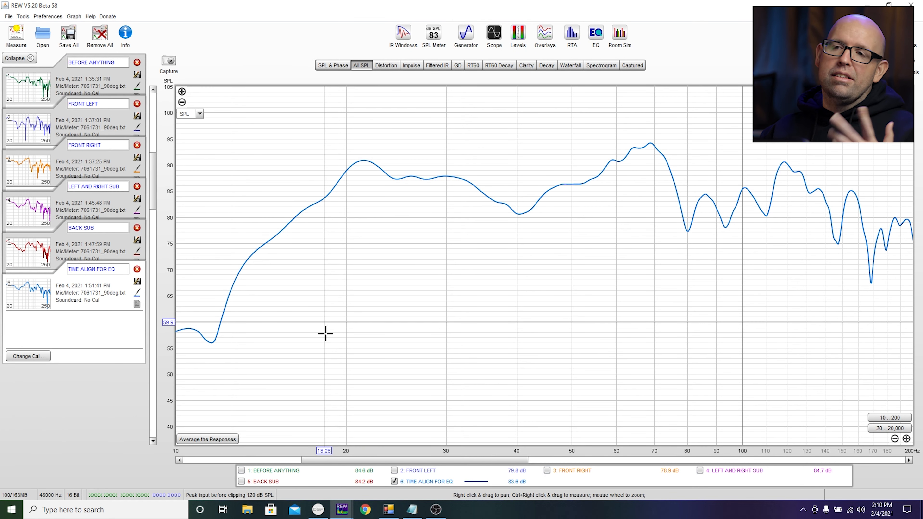
pyautogui.click(16, 35)
pyautogui.write('EQ 73DB')
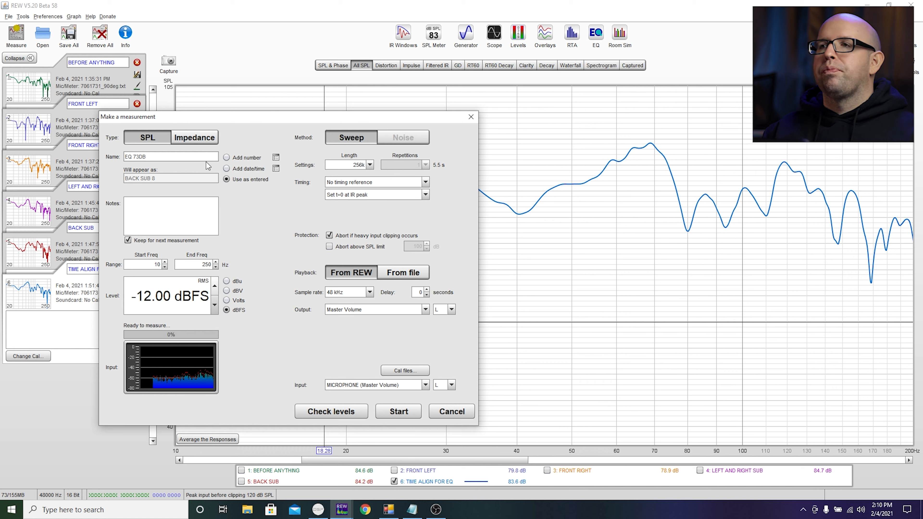
pyautogui.press('Return')
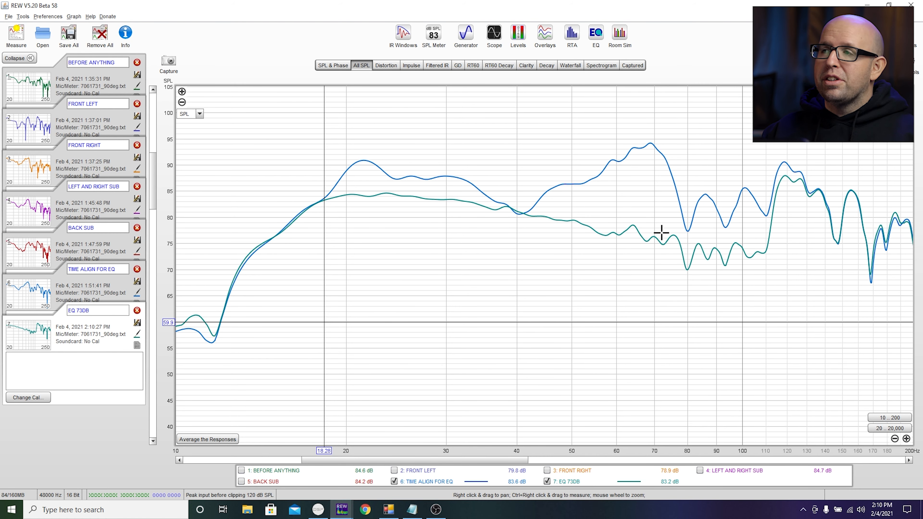
# Hide the TIME ALIGN FOR EQ trace on the All SPL graph and inspect the EQ 73DB response at 80 Hz.
pyautogui.click(394, 482)
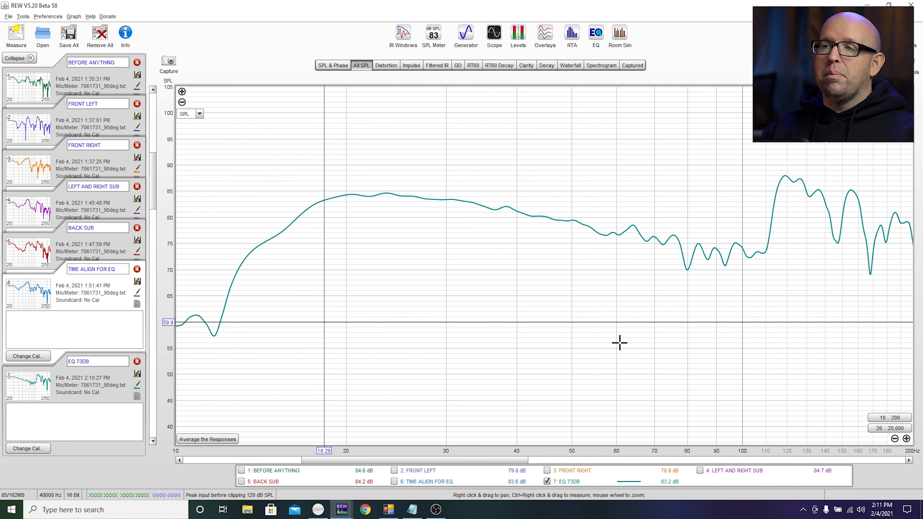
pyautogui.click(678, 260)
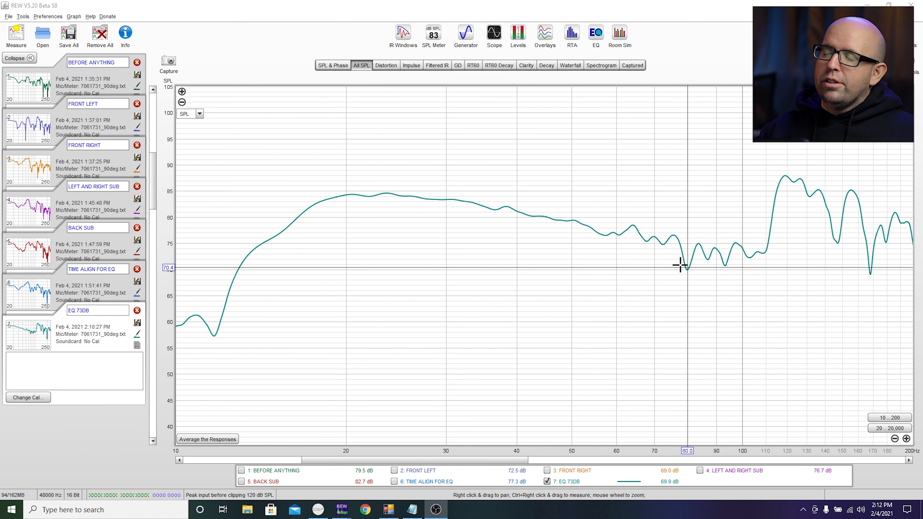